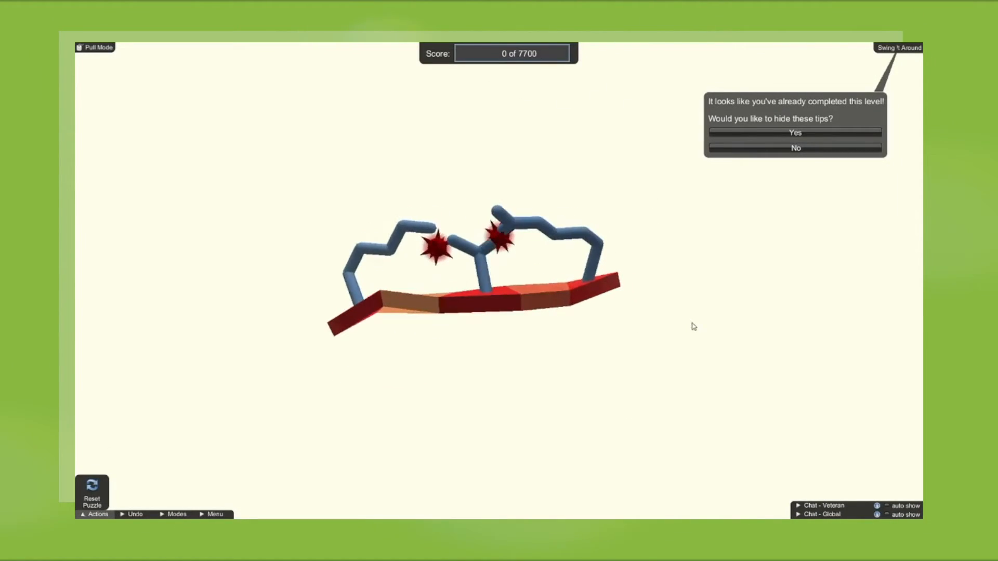
Pull the clashing side chains apart so the clashes clear and the puzzle completes.
drag(581, 237, 686, 199)
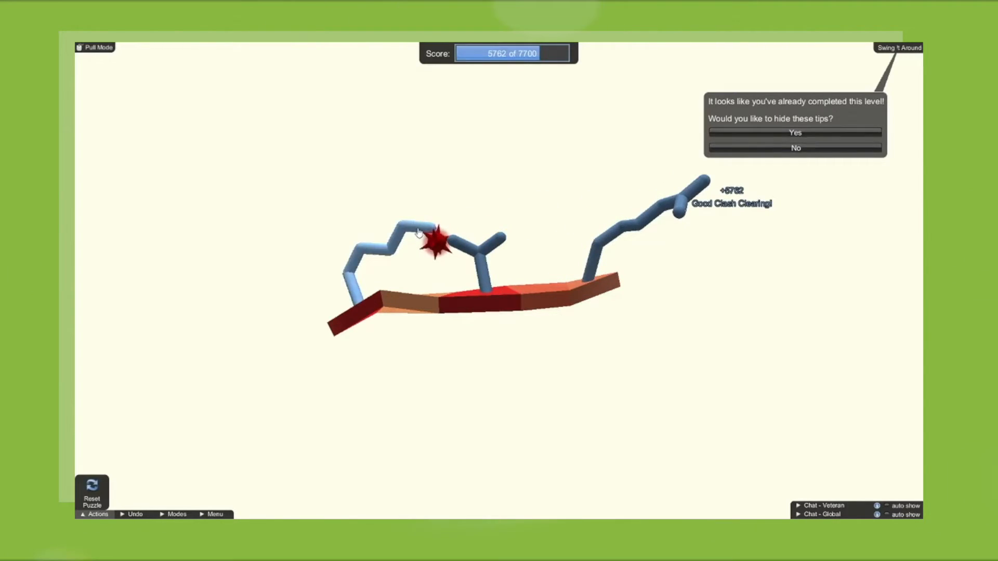
drag(375, 249, 273, 226)
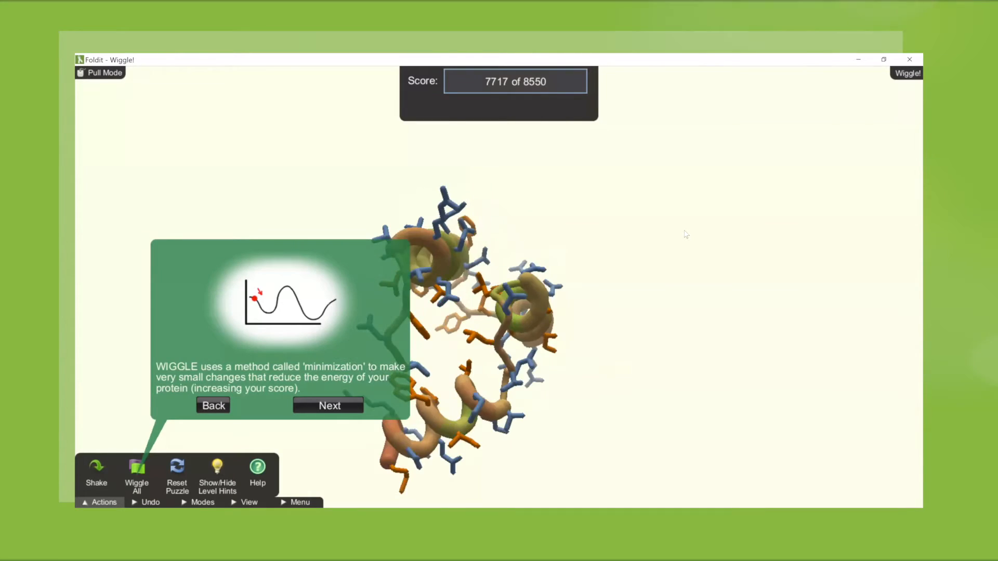
Read through the Wiggle tutorial tips on energy minima and dismiss the dialog.
right_drag(599, 488, 597, 279)
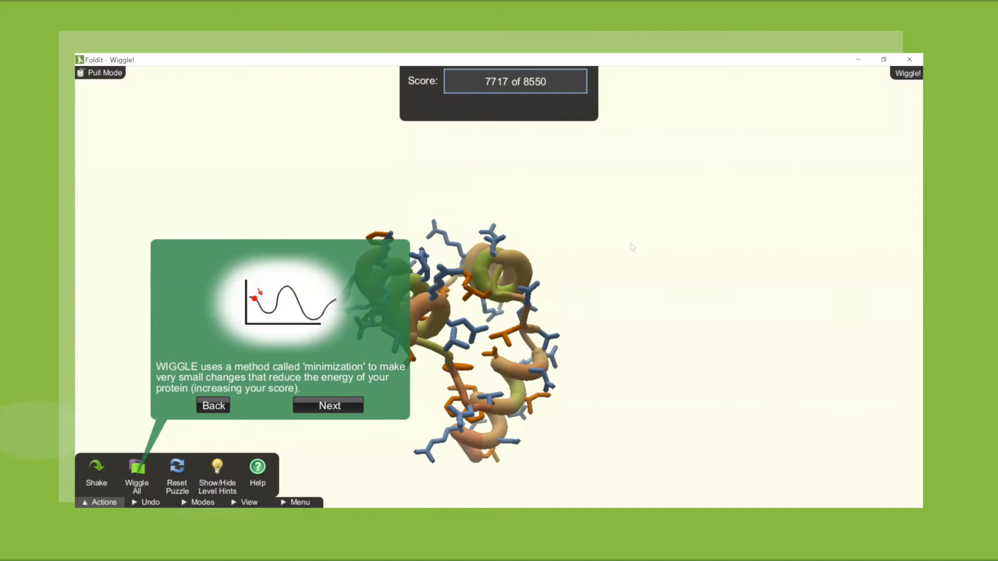
click(332, 406)
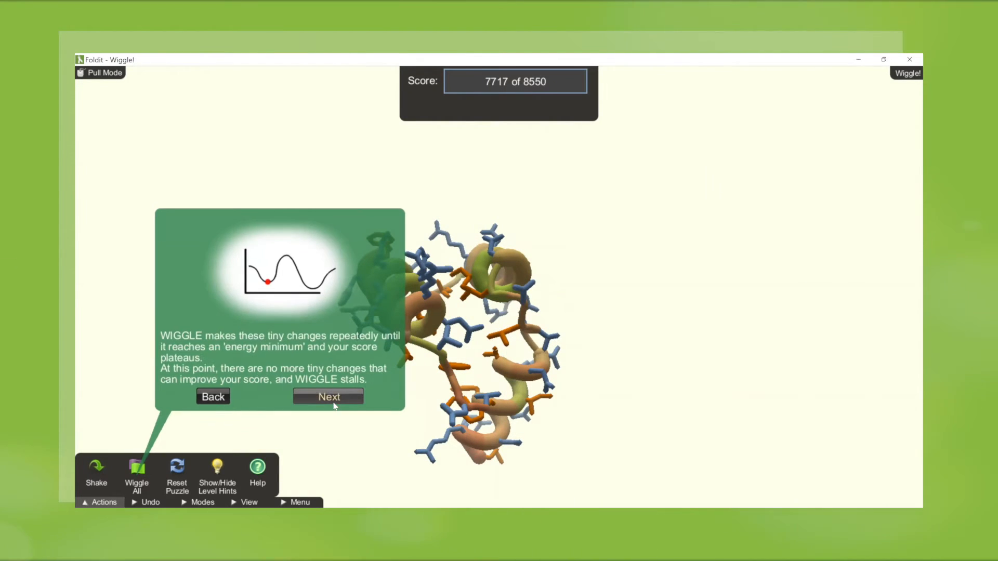
click(332, 405)
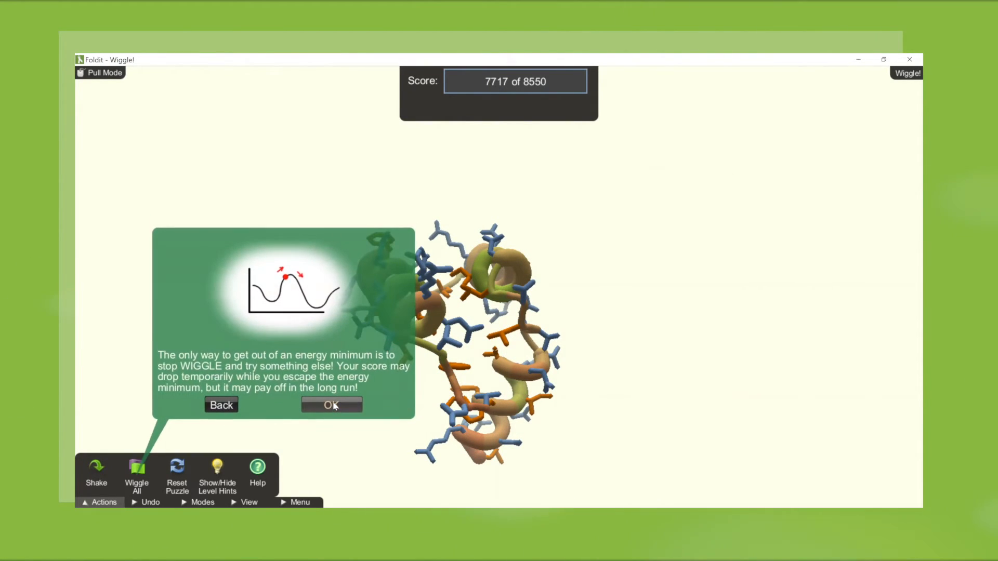
click(333, 404)
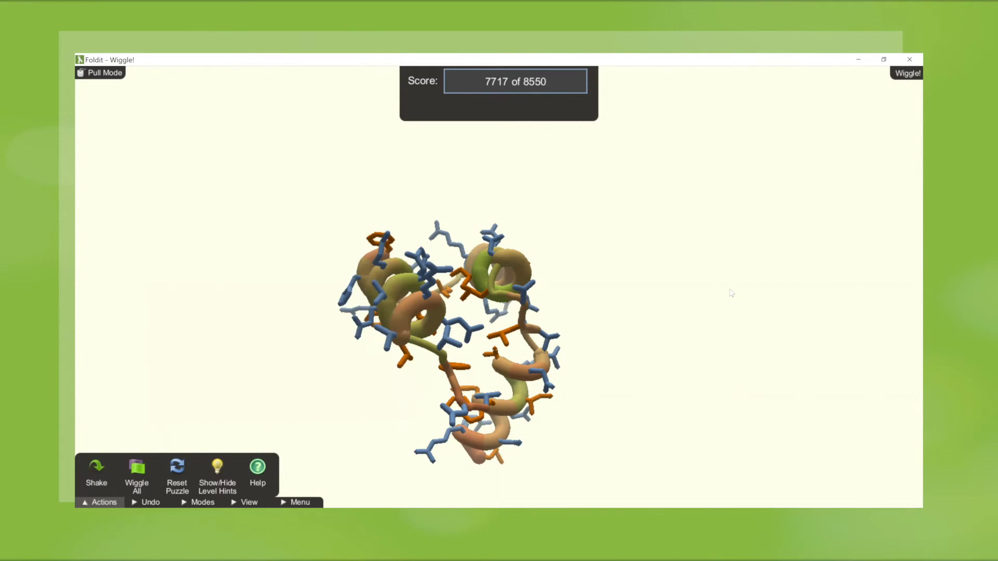
Run Wiggle All (W) on the whole protein until the score passes 8550.
key(w)
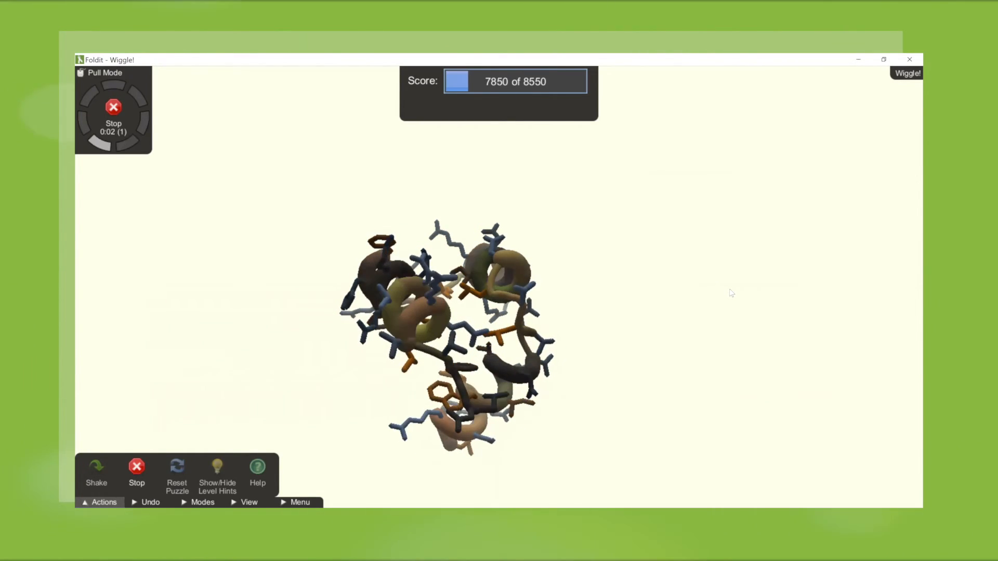